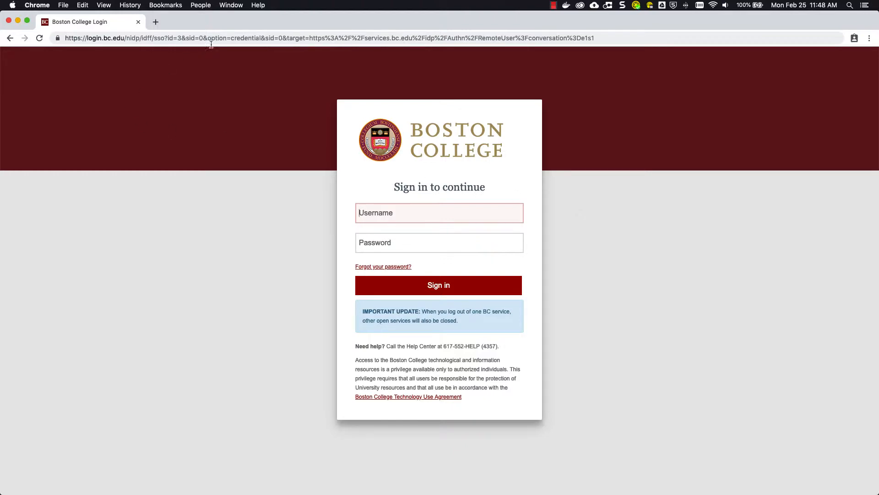
Go to the learning management system at bc.edu/lms
click(224, 37)
text(bc.)
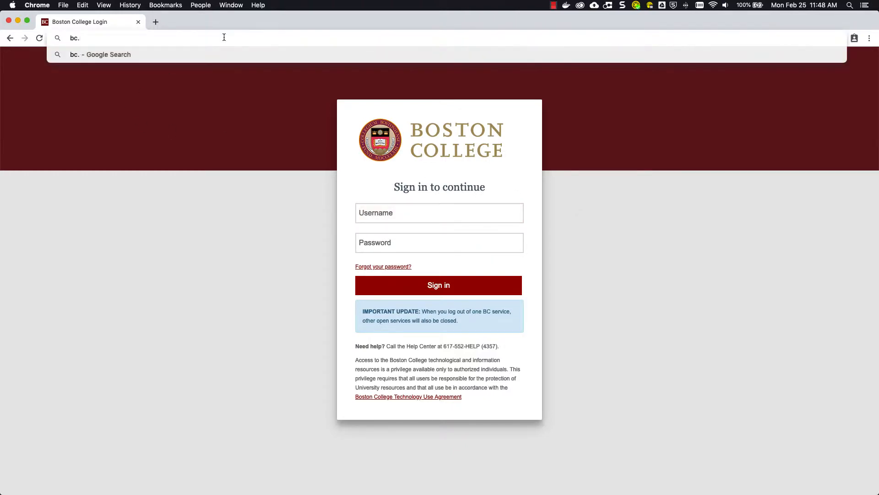
text(edu/lms)
key(Return)
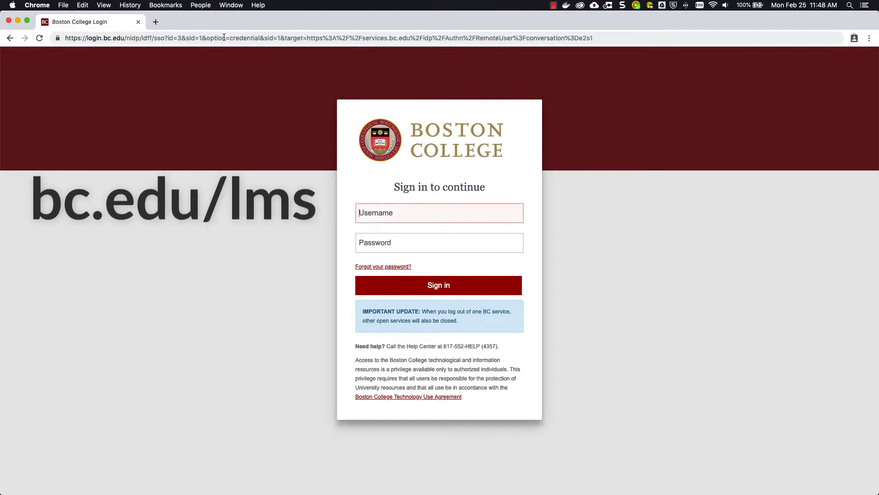
Sign in to Boston College by entering the account username and password
text(fdargok)
key(Tab)
text(•••••••••••)
key(Return)
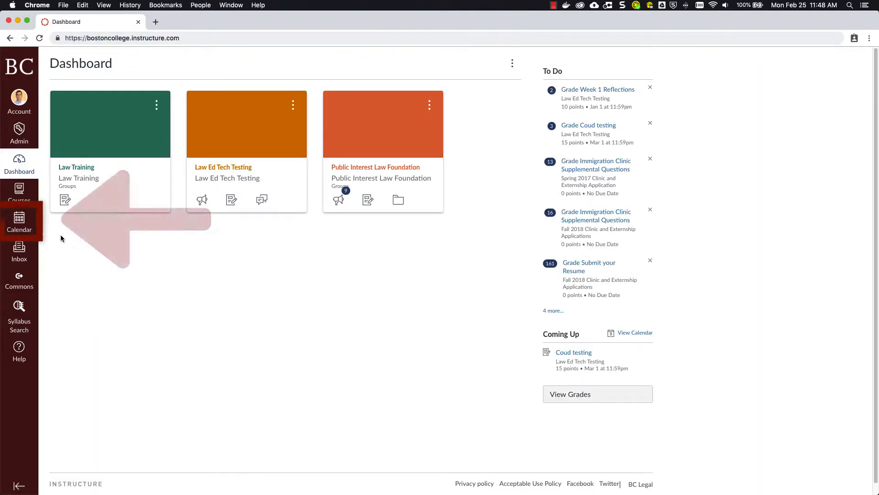
Open the Canvas calendar and turn on display of the 2017 Fall London Program calendar
click(16, 224)
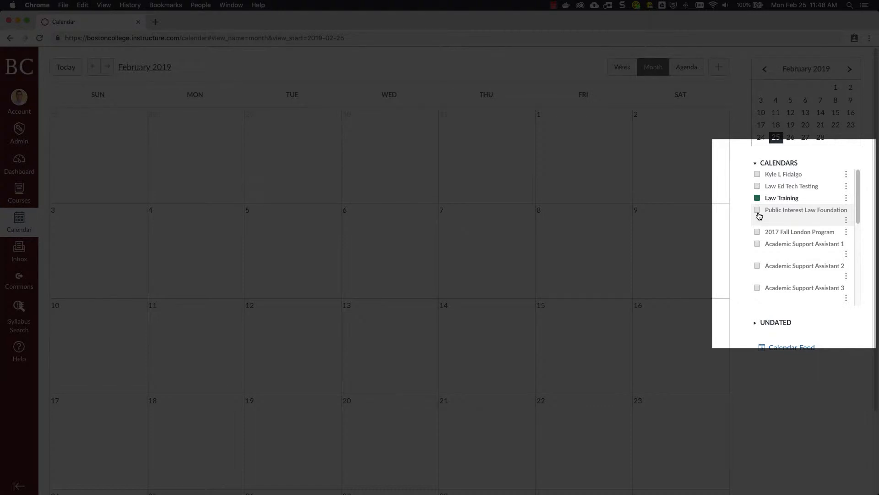
scroll(759, 211, down, 2)
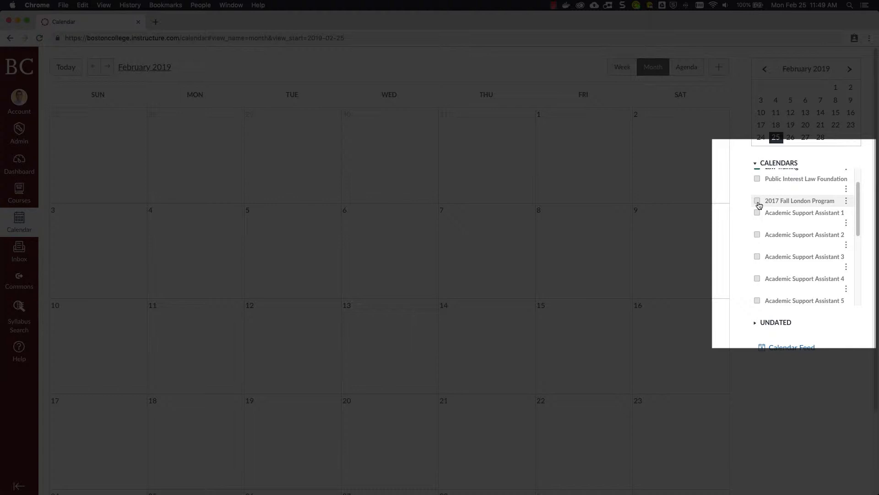
click(758, 201)
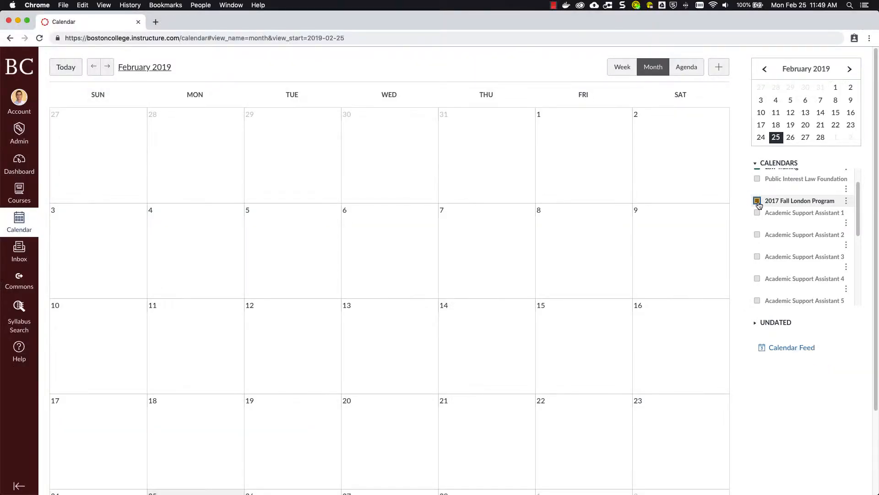
scroll(759, 205, up, 2)
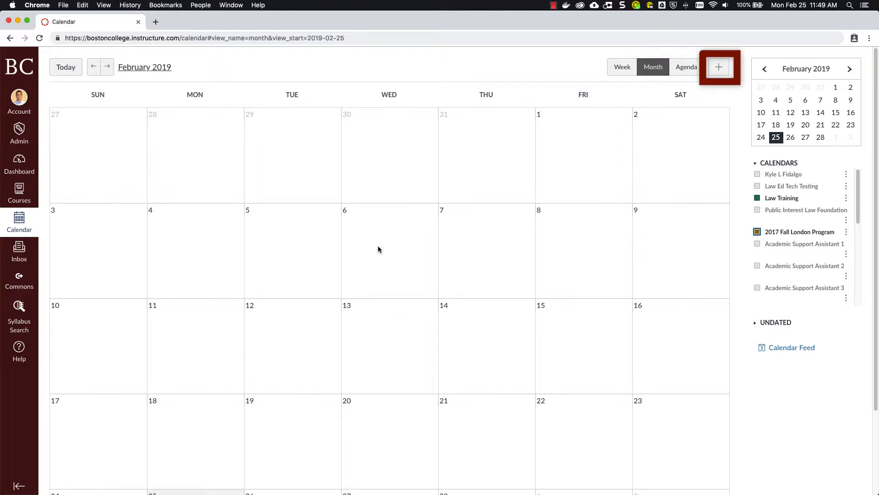
Start a new event on February 26, 2019 and make it an appointment group
scroll(378, 250, down, 5)
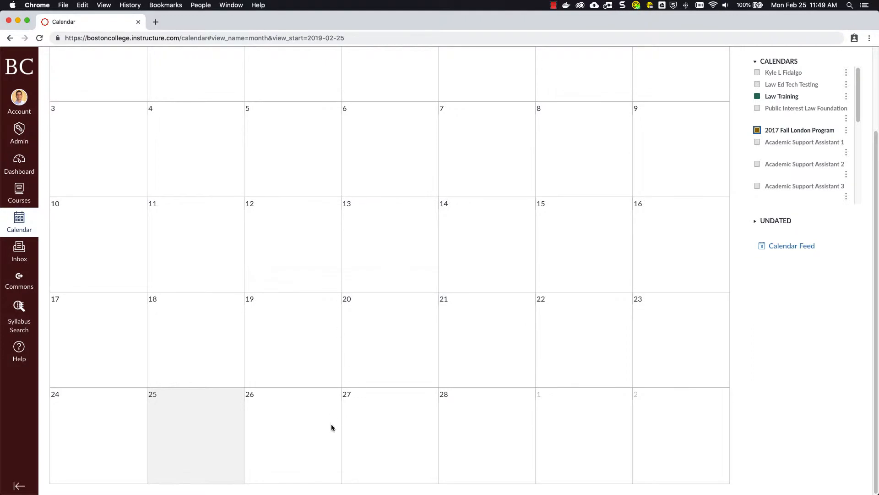
click(294, 423)
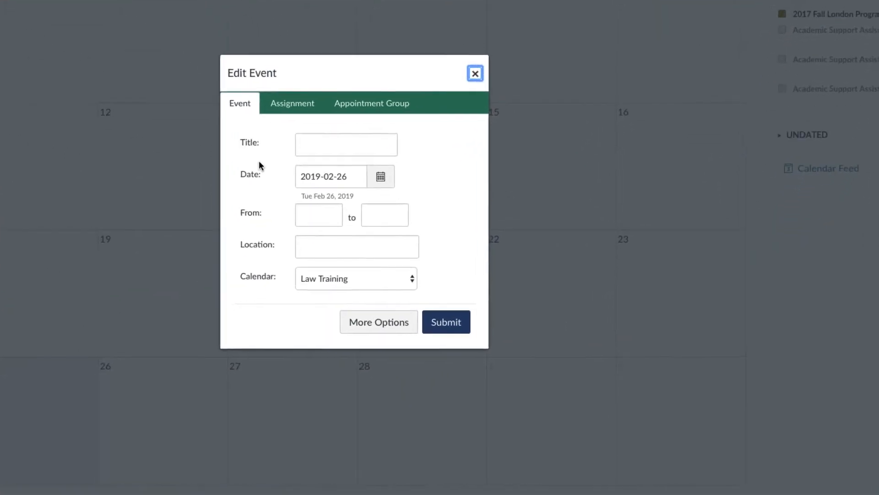
click(382, 94)
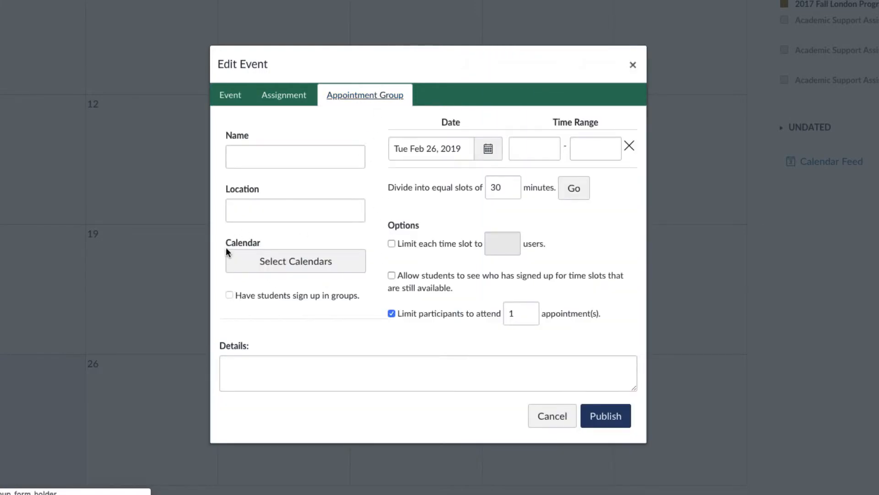
Assign the appointment group to the Law Training calendar and name it Student Presentation 1
click(287, 262)
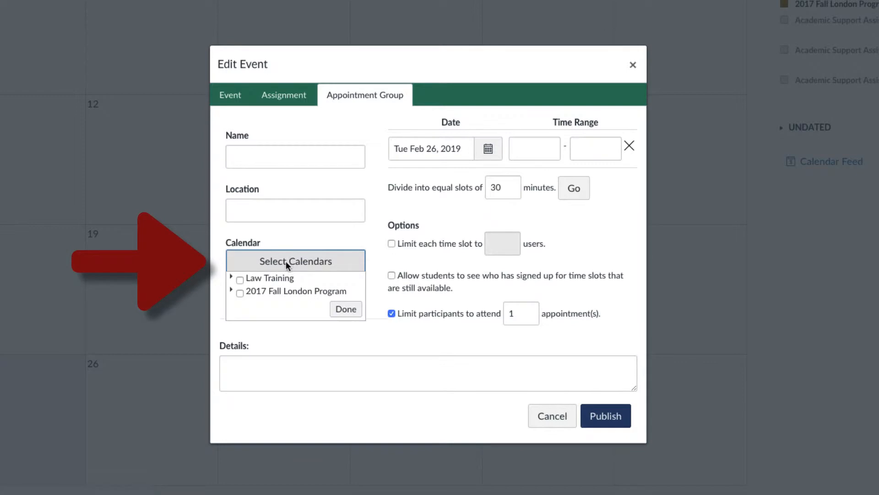
click(240, 280)
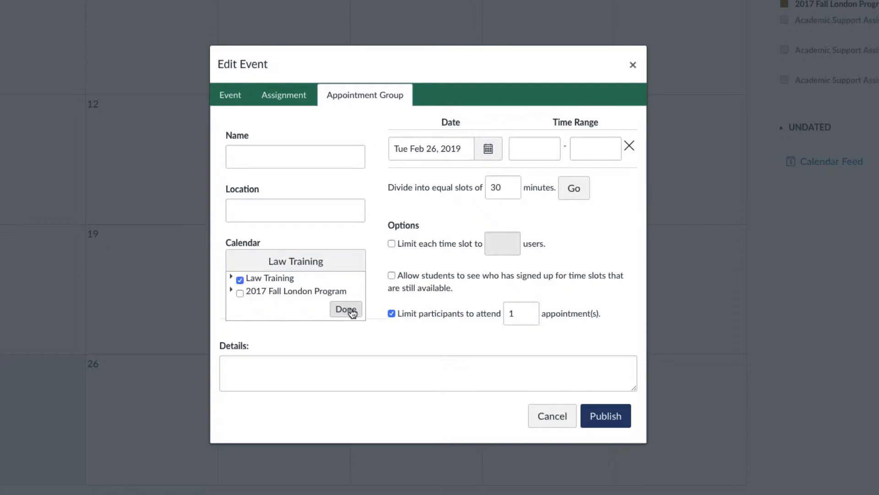
click(351, 310)
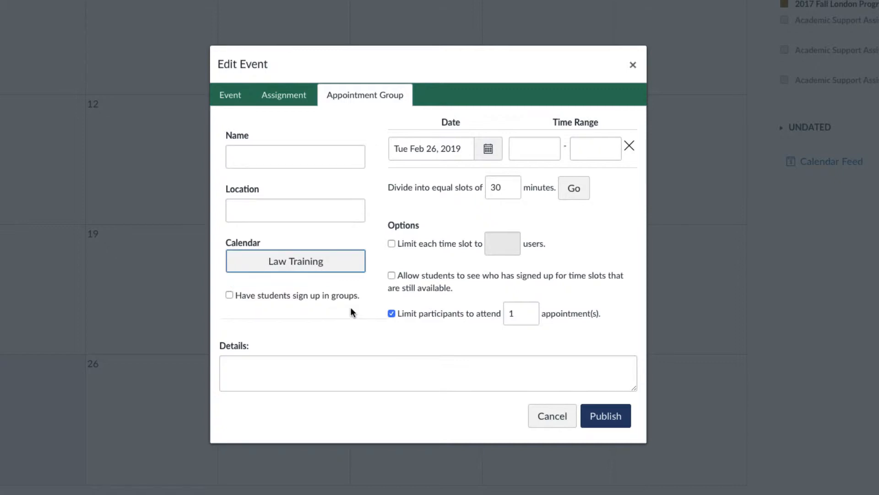
click(249, 154)
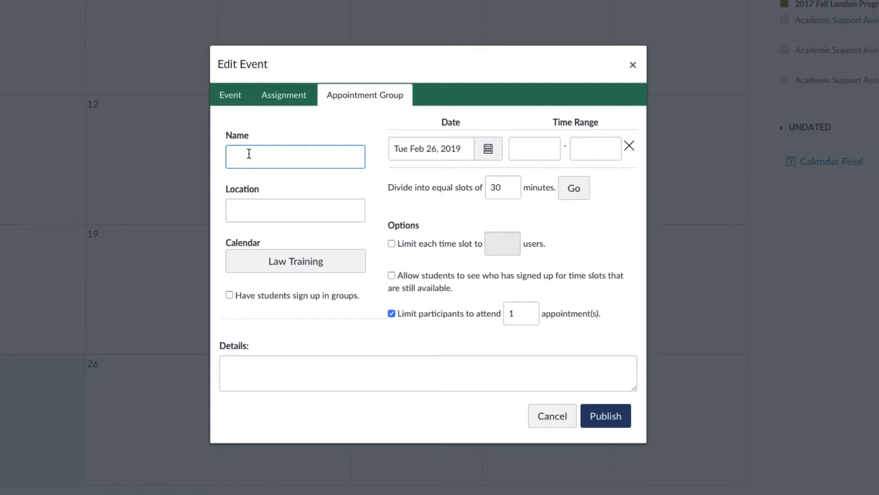
text(Student Presentation 1)
Set the appointment time range on February 26 from 2:00pm to 3:30pm
click(535, 148)
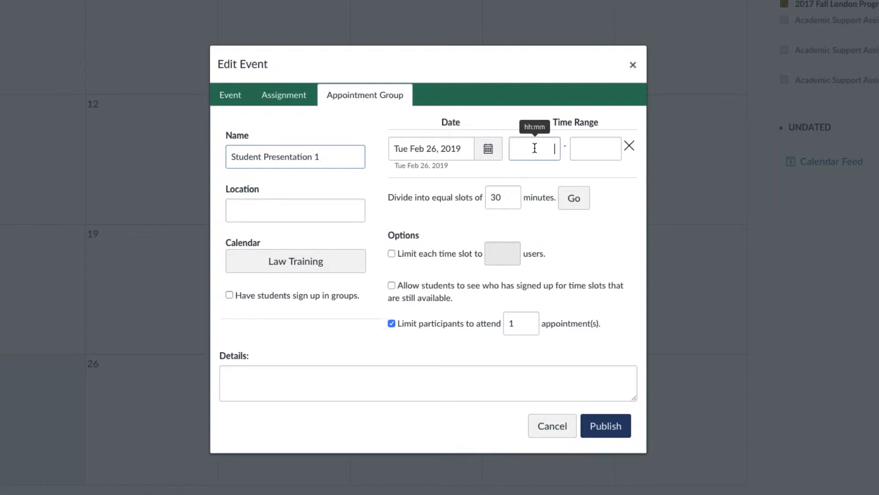
text(2)
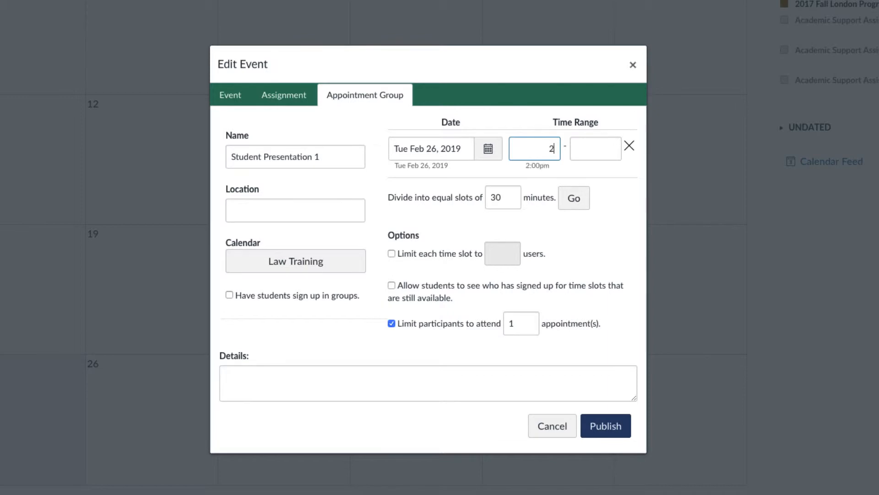
text(:00pm)
key(Tab)
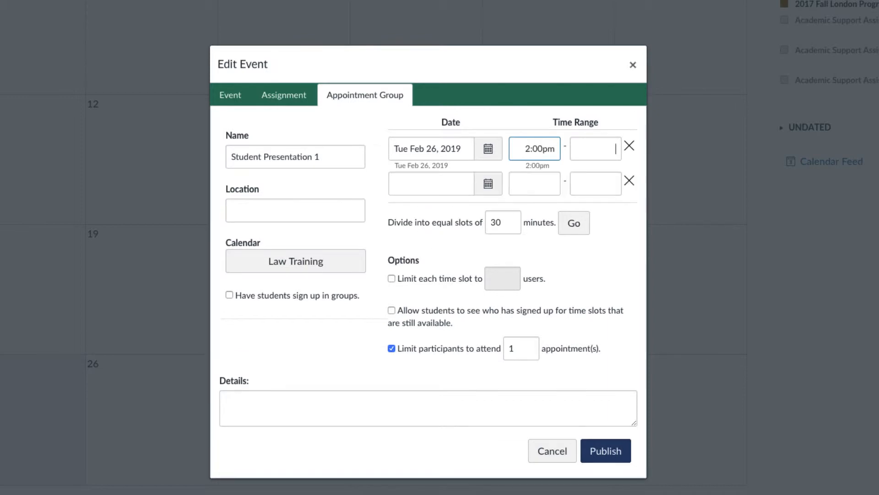
text(3:)
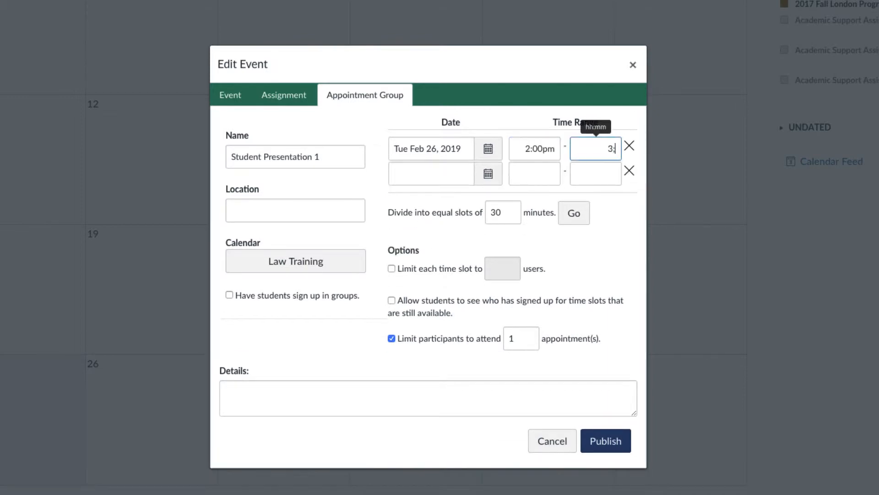
text(30pm)
Divide the appointment time range into equal slots of 15 minutes
drag(492, 212, 503, 213)
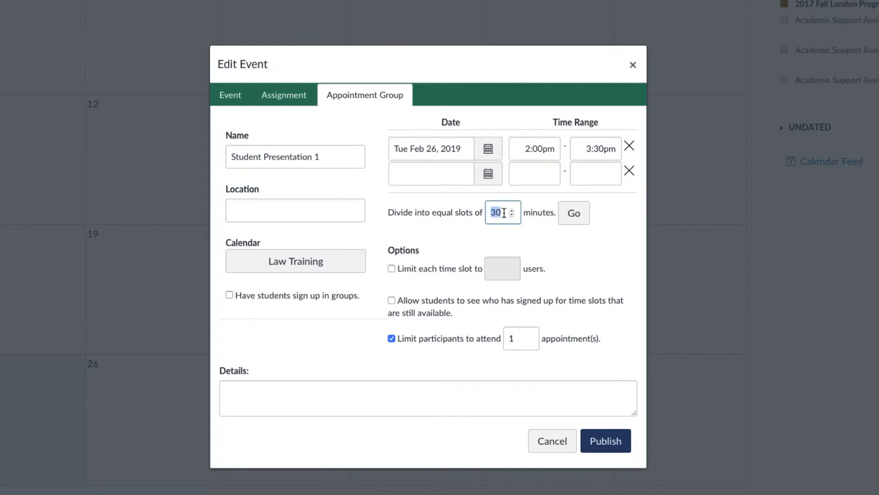
text(15)
click(576, 215)
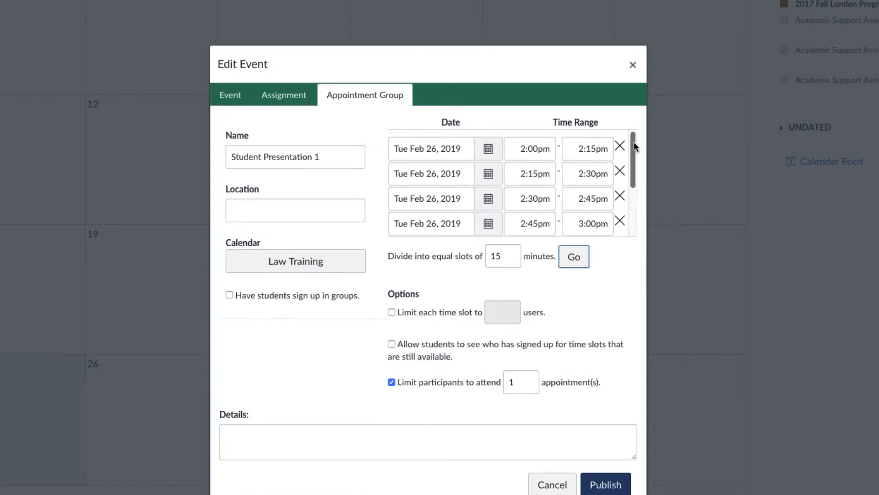
Review the generated appointment time slots and their delete controls through the end of the list
drag(634, 144, 632, 187)
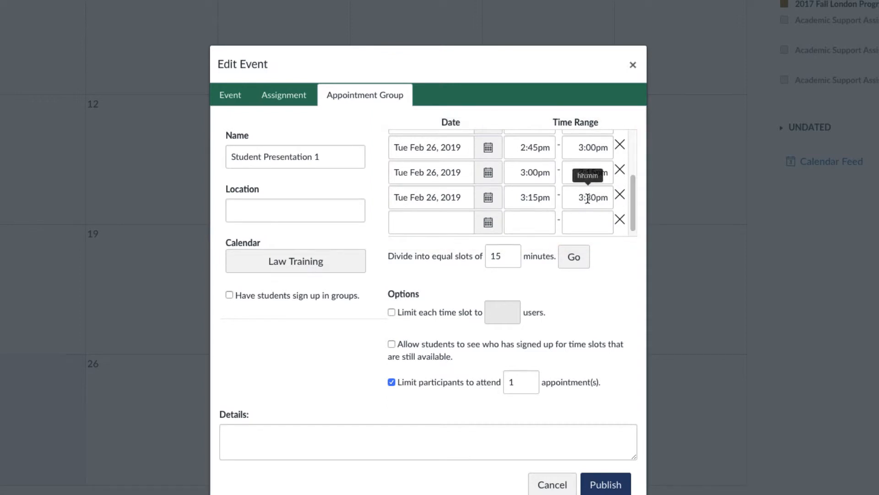
scroll(637, 204, up, 3)
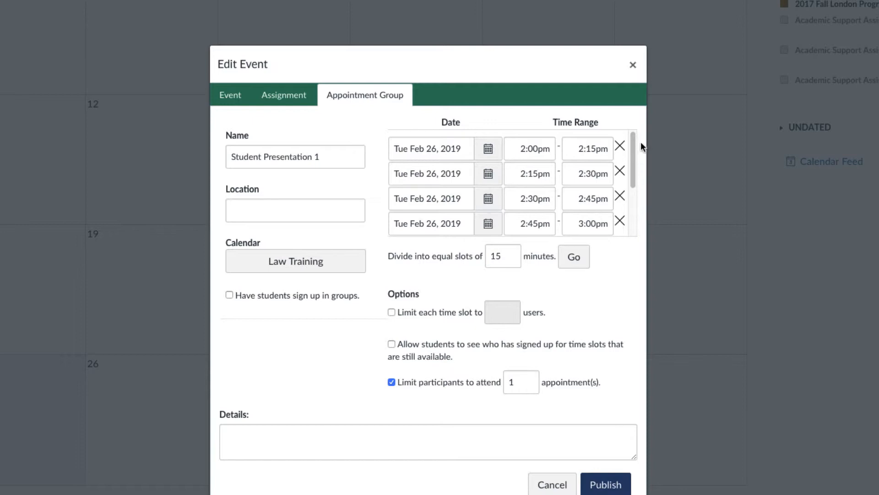
drag(633, 152, 633, 187)
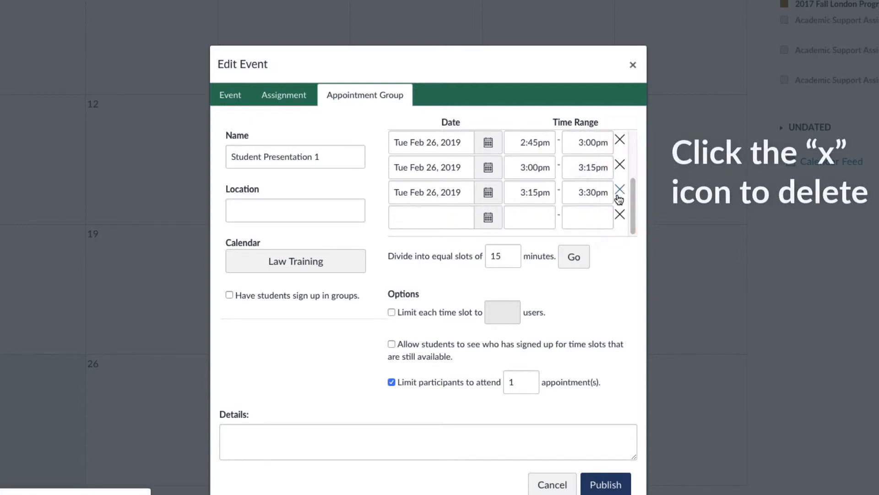
click(621, 191)
scroll(623, 196, up, 2)
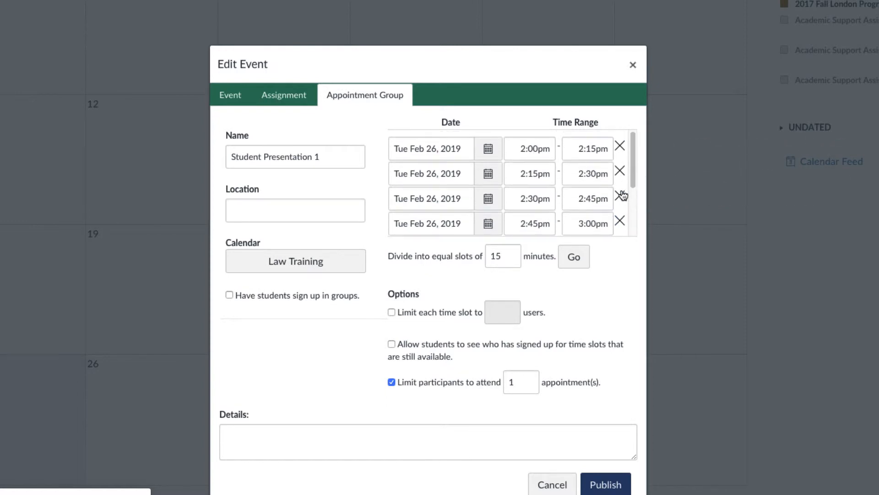
scroll(622, 192, down, 2)
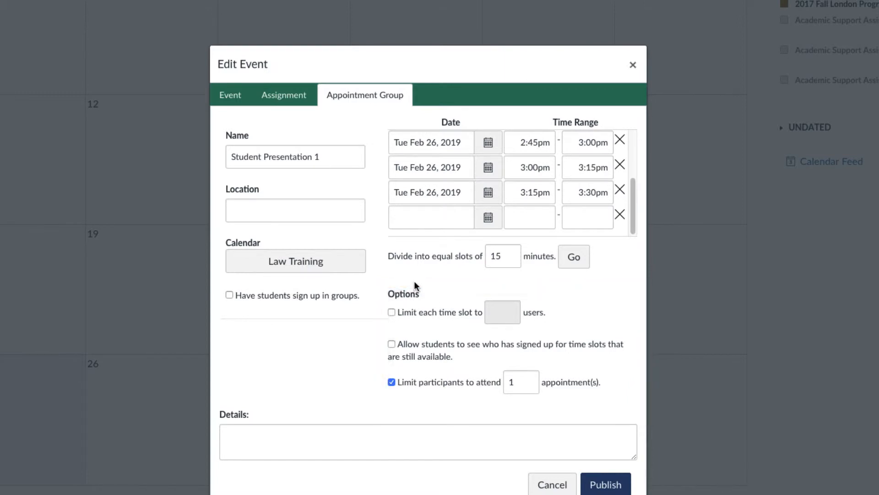
Limit each time slot to 1 and have students sign up in groups with the Team Presentation category
click(392, 312)
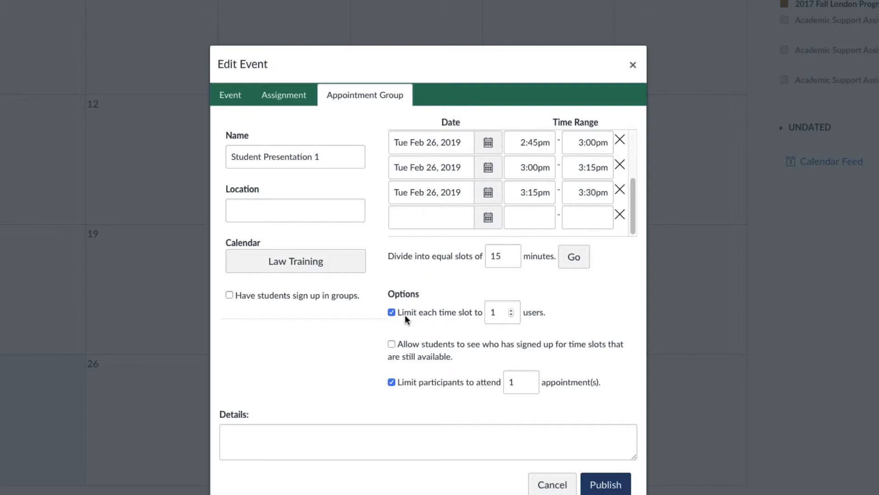
double_click(511, 315)
click(230, 296)
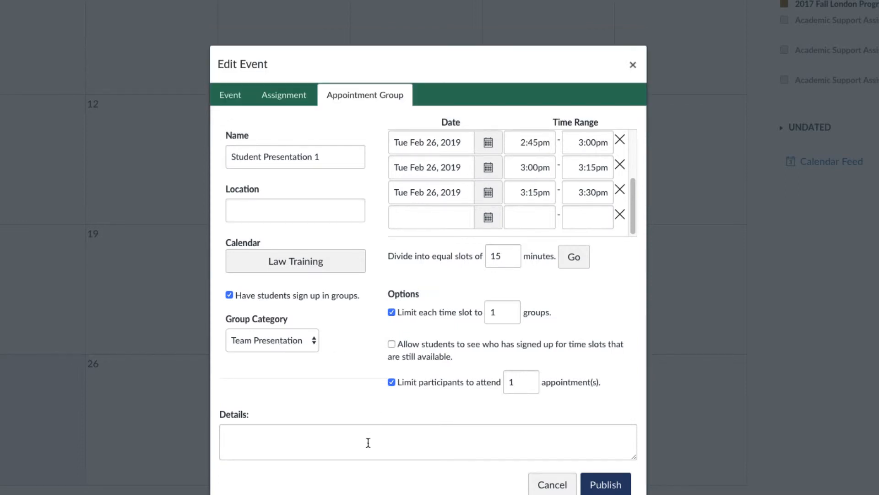
Leave the details empty and publish the Student Presentation 1 appointment group
click(337, 445)
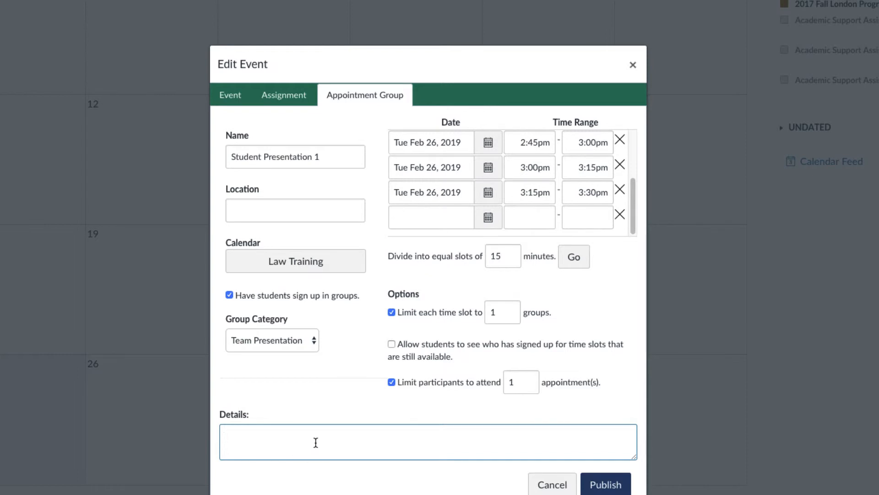
click(606, 485)
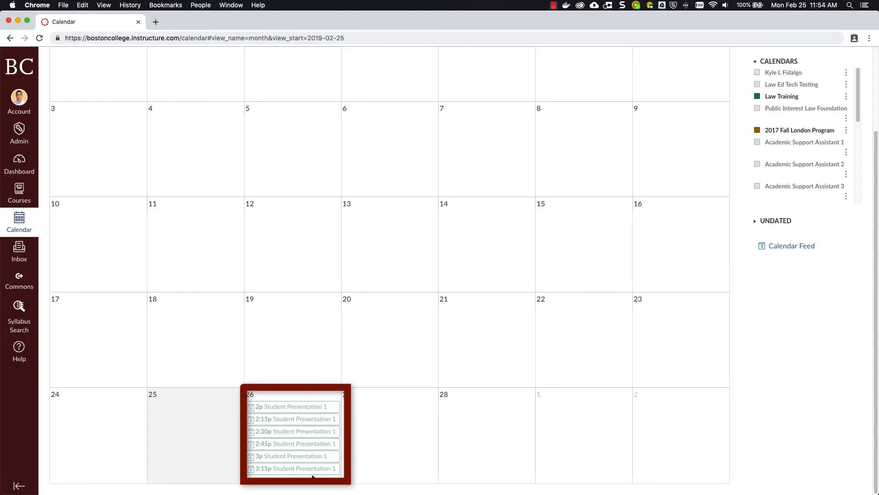
Open the group details from the 2pm Student Presentation 1 slot, review them, and bring up the form for messaging students
click(290, 407)
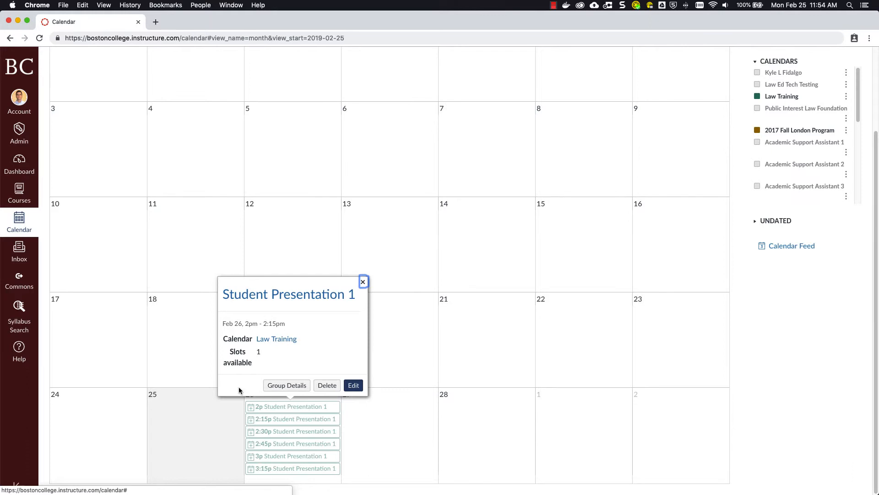
click(283, 386)
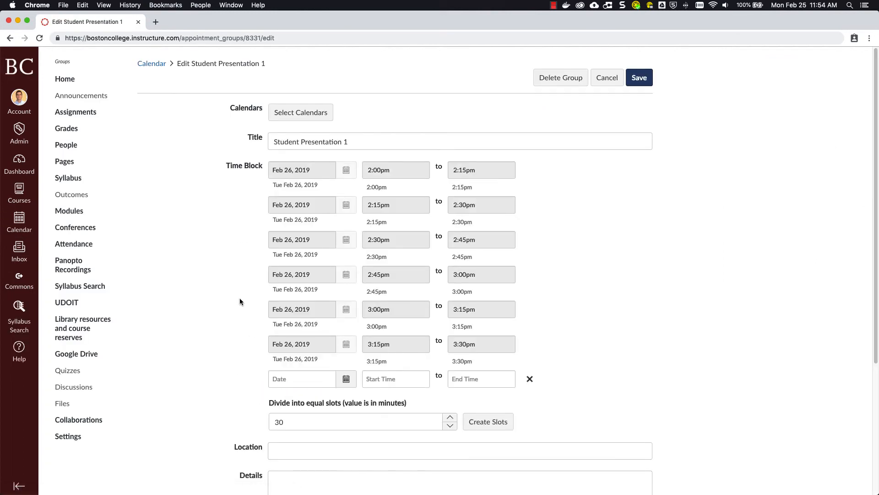
scroll(240, 300, down, 2)
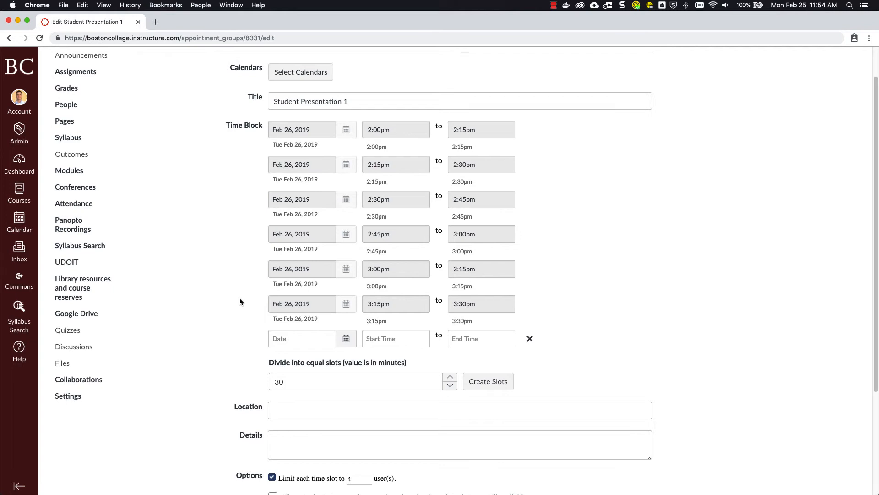
scroll(240, 300, down, 6)
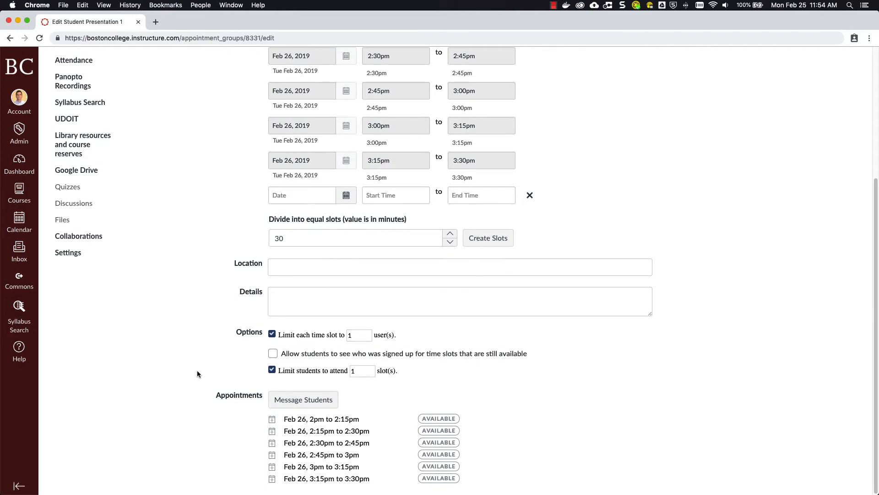
click(287, 400)
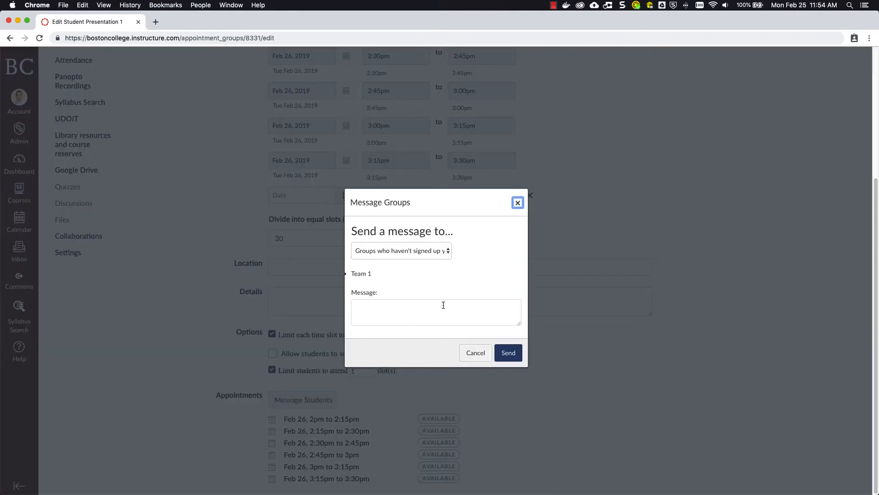
Review the recipient choices in the Message Groups form, then close it without sending a message
click(429, 252)
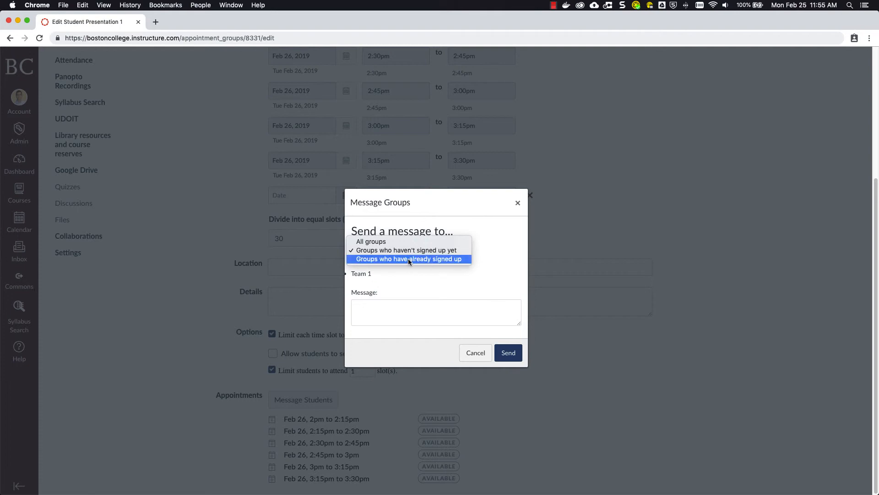
click(501, 262)
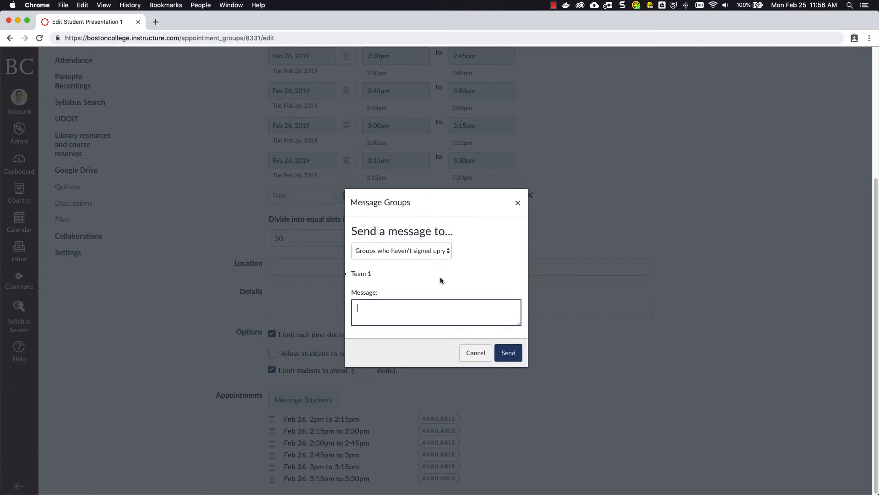
click(518, 203)
scroll(341, 124, up, 5)
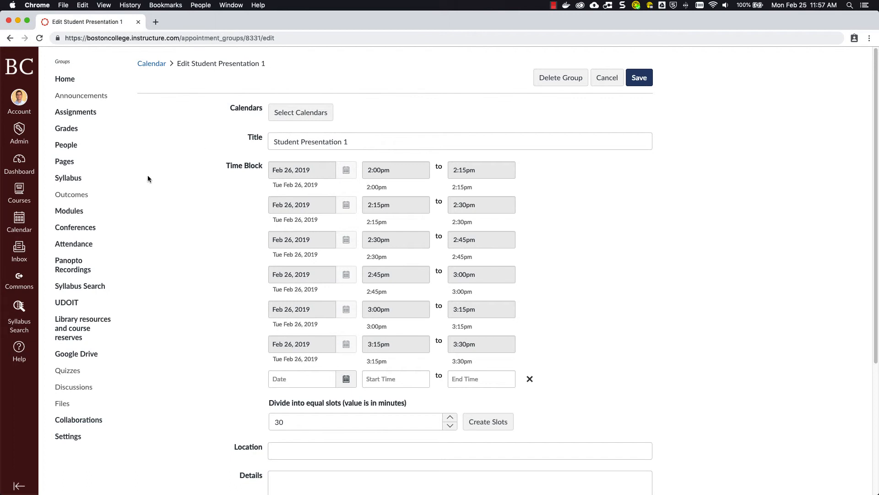
Open the Law Training course and switch to Student View
click(20, 193)
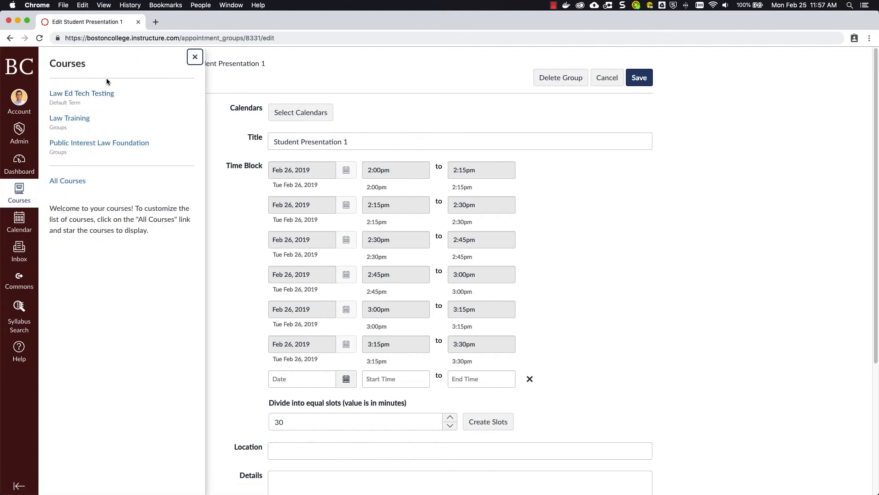
click(76, 120)
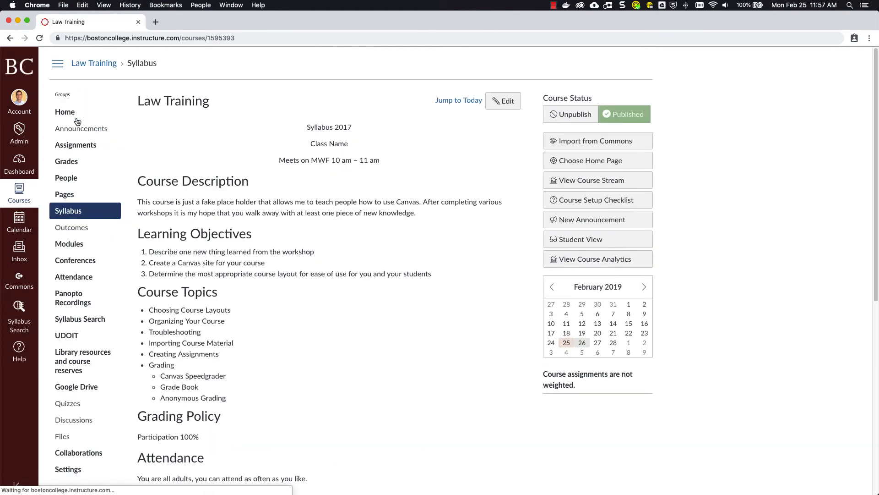
click(603, 240)
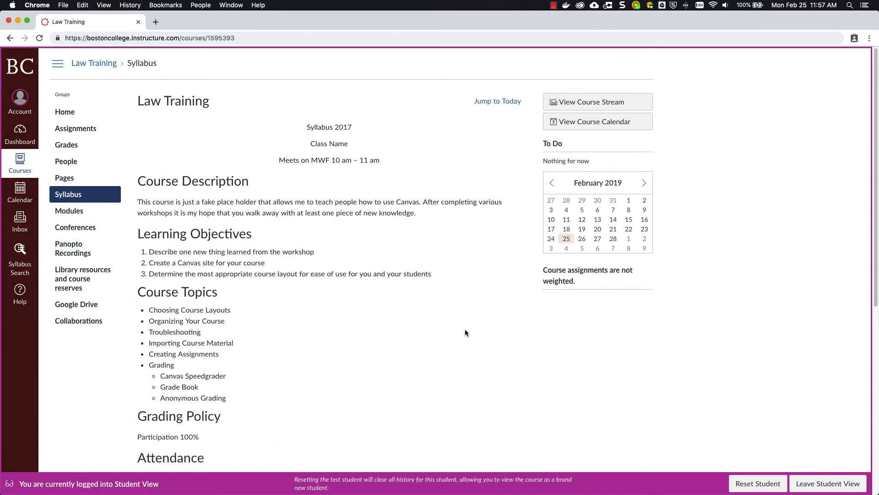
Find the Law Training appointments in the student's calendar and reserve the 2pm Student Presentation 2 slot on February 27
click(19, 191)
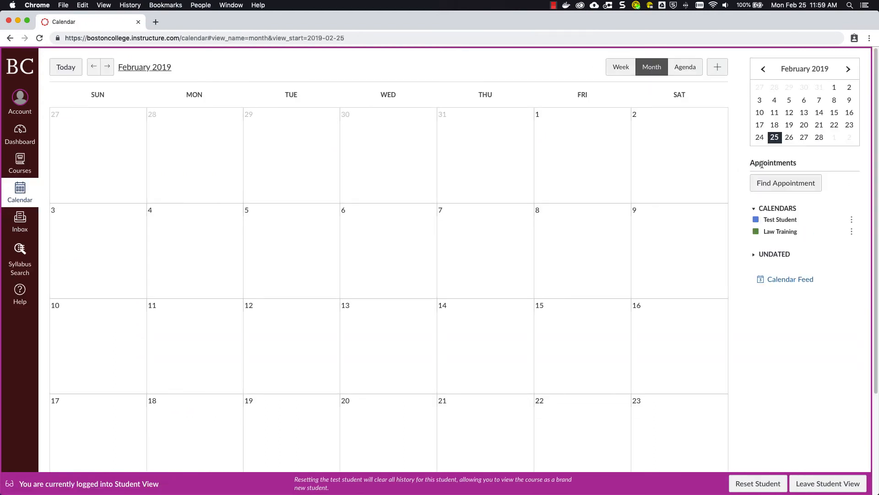
click(793, 185)
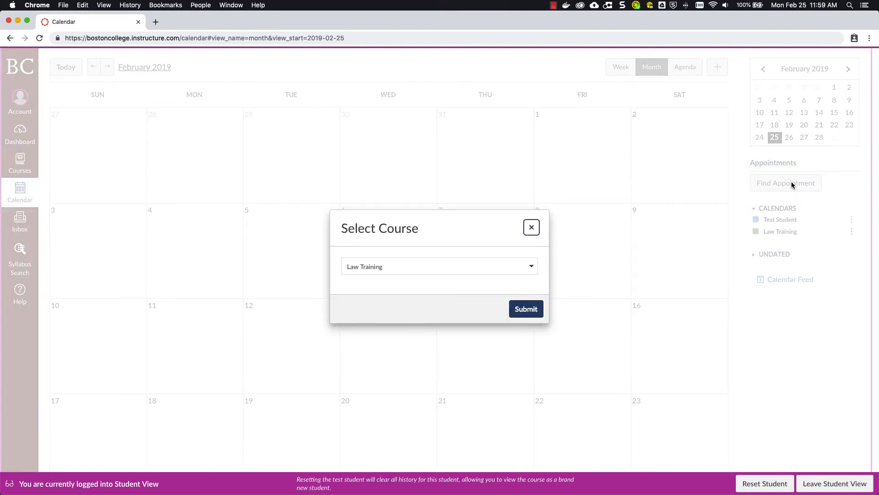
click(526, 309)
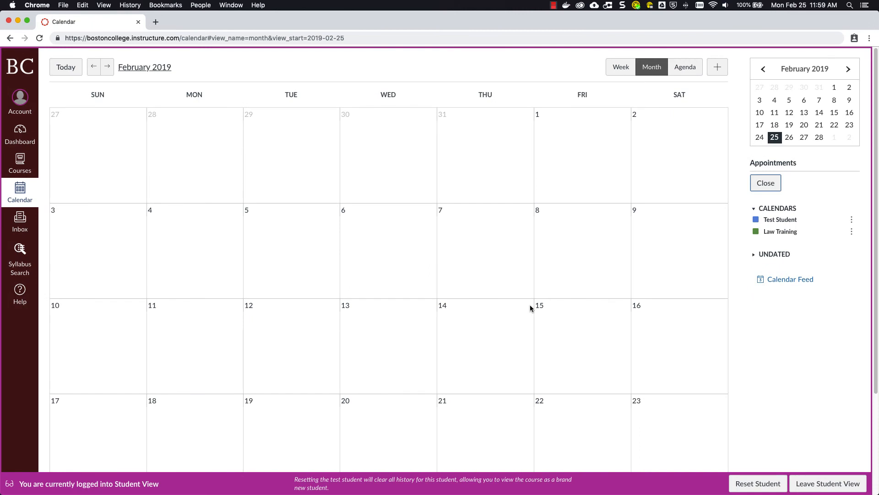
scroll(529, 305, down, 3)
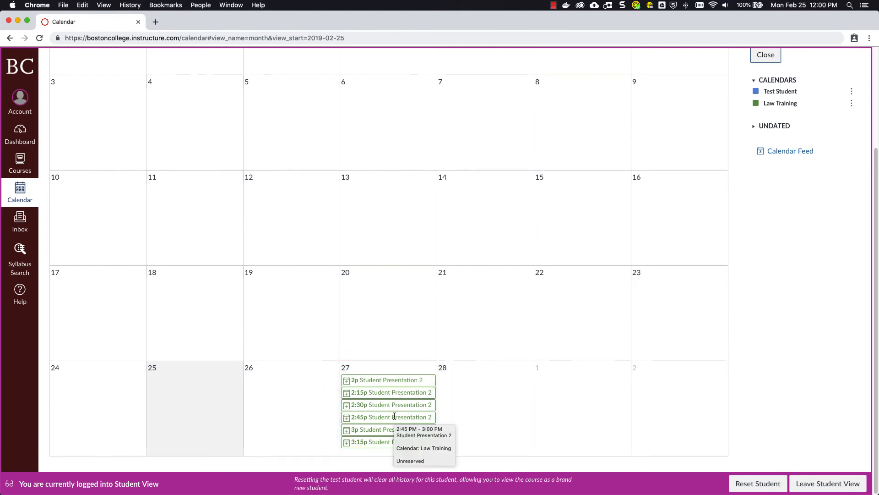
click(381, 381)
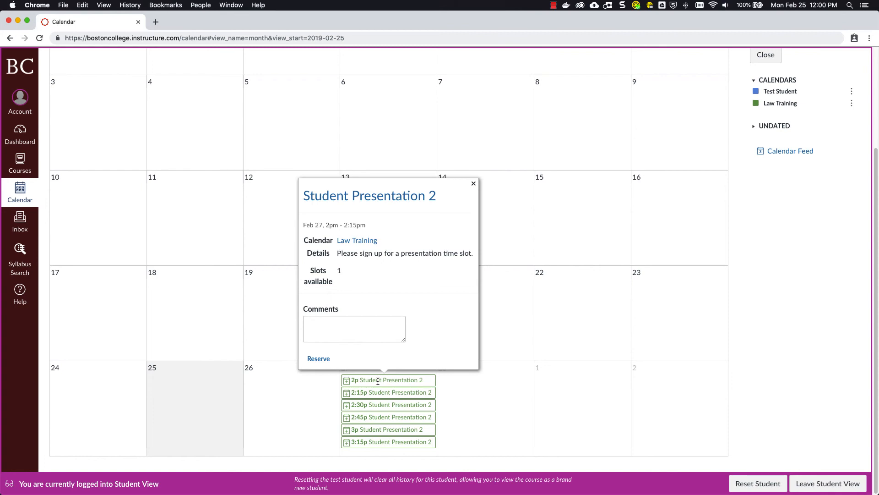
click(320, 359)
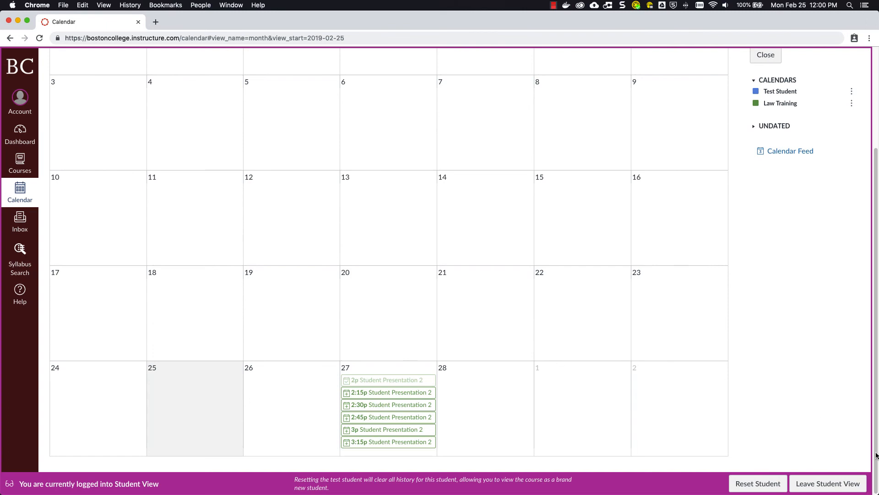
Leave Student View and check the attendee details of the 2pm Student Presentation 2 slot on February 27, closing them when done
click(815, 486)
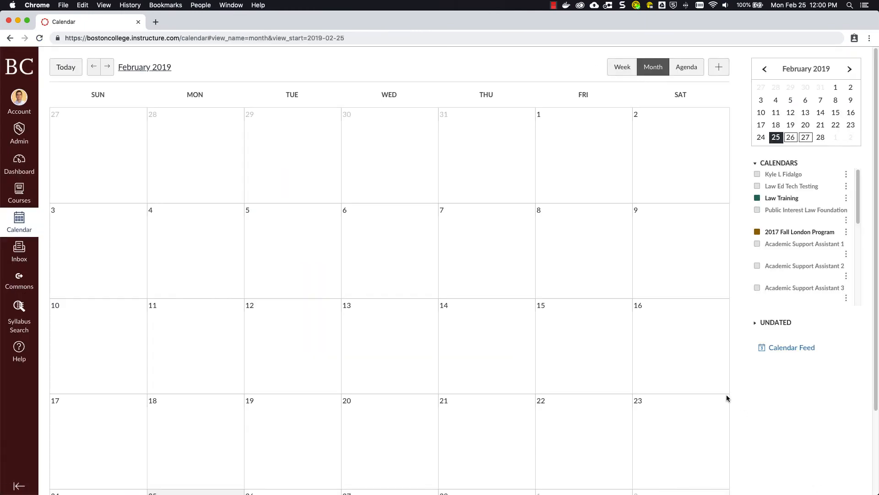
scroll(629, 262, down, 4)
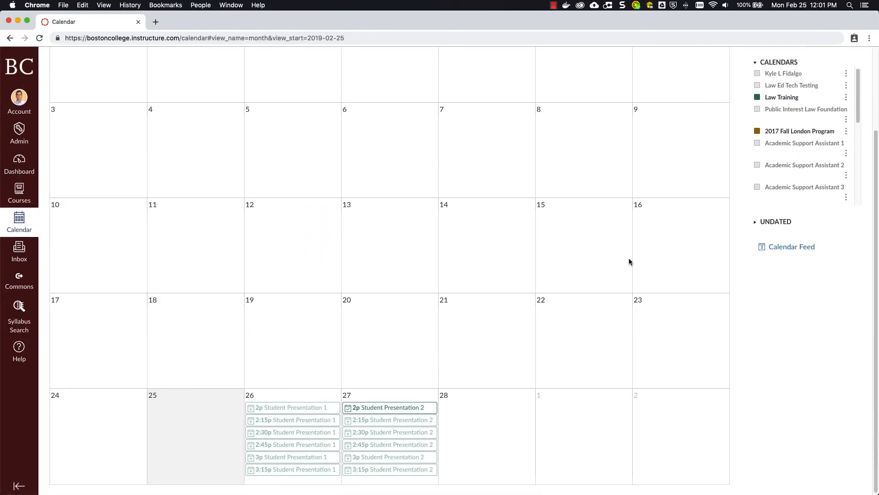
click(389, 407)
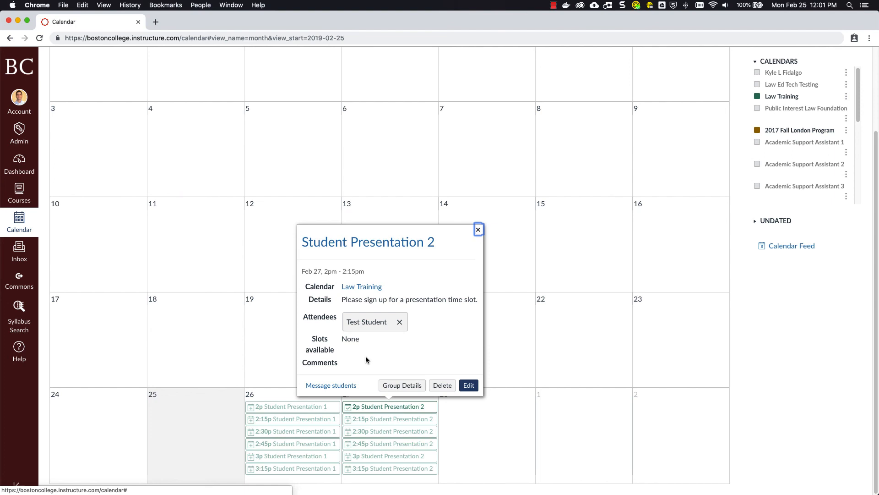
click(478, 229)
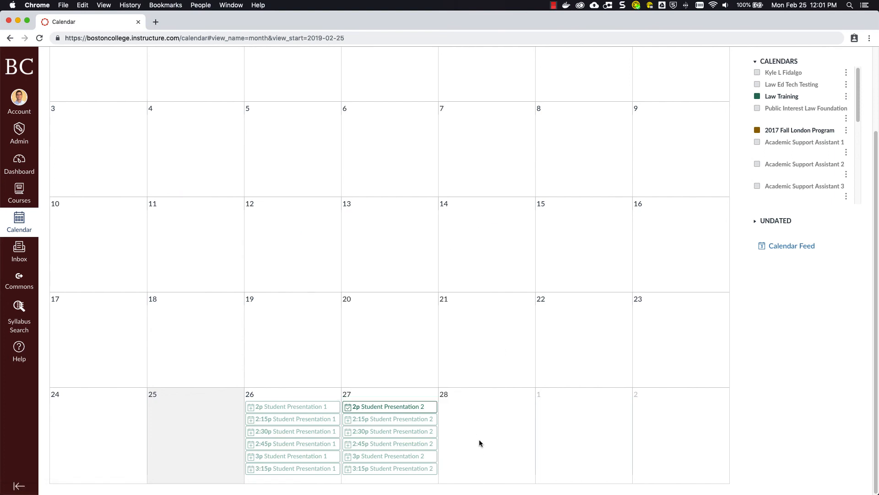